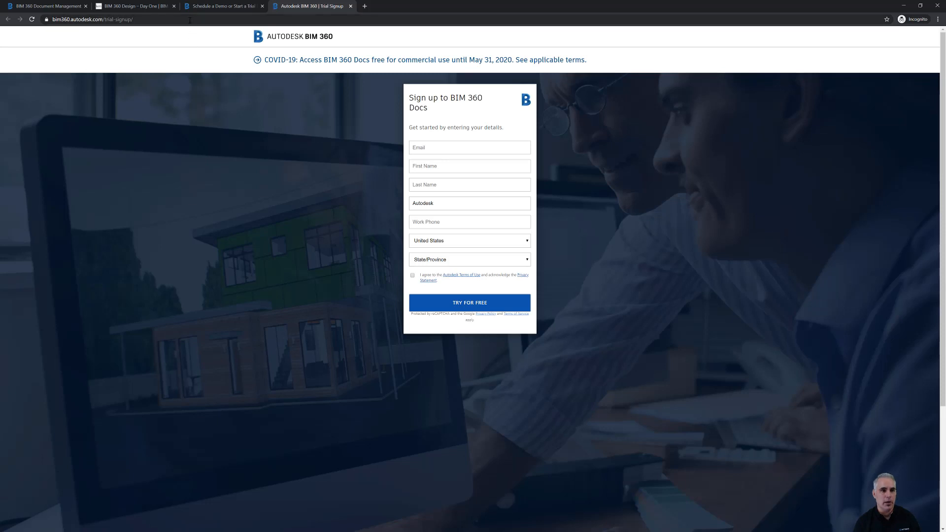
Select the trial sign-up page address, then begin entering the sign-up email in the form
{"action": "left_click", "coordinate": [189, 19]}
{"action": "left_click_drag", "start_coordinate": [152, 20], "coordinate": [47, 19]}
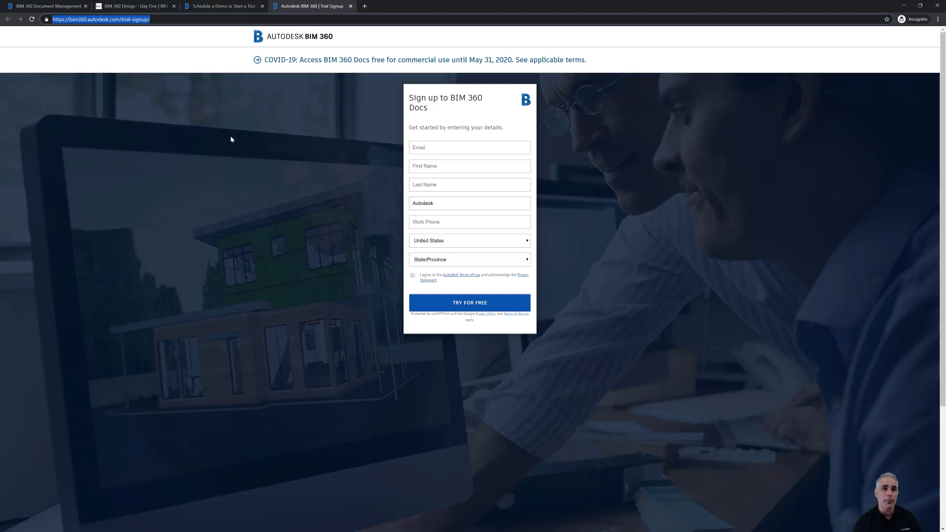
{"action": "key", "text": "End"}
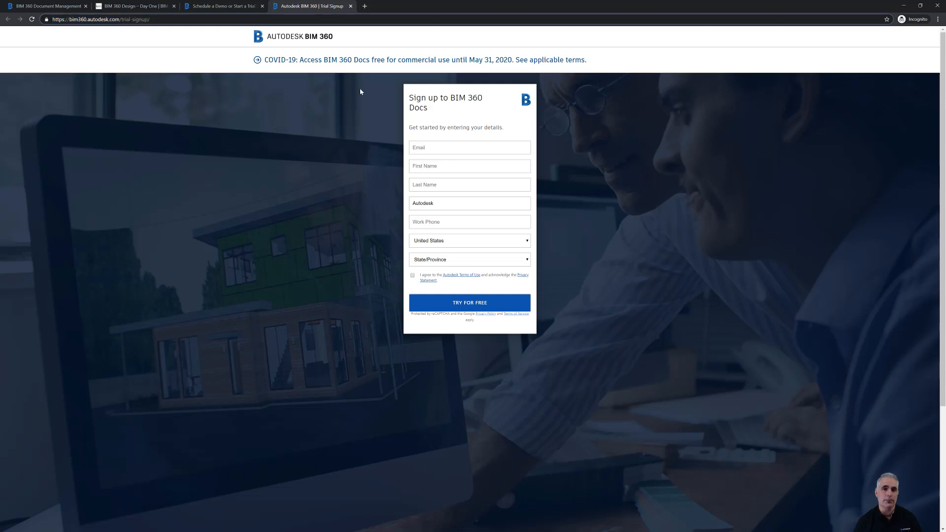
{"action": "left_click", "coordinate": [448, 149]}
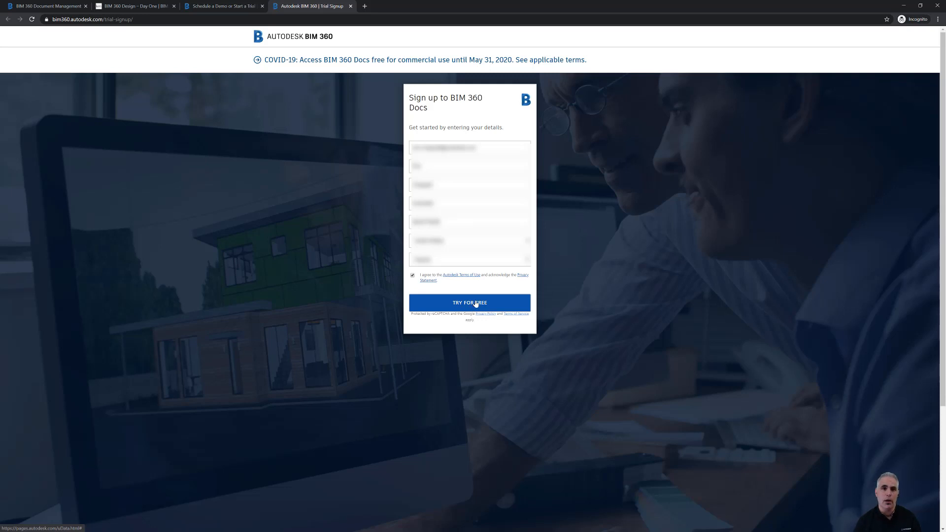
Go to bim360.autodesk.com in a new browser tab
{"action": "left_click", "coordinate": [365, 7]}
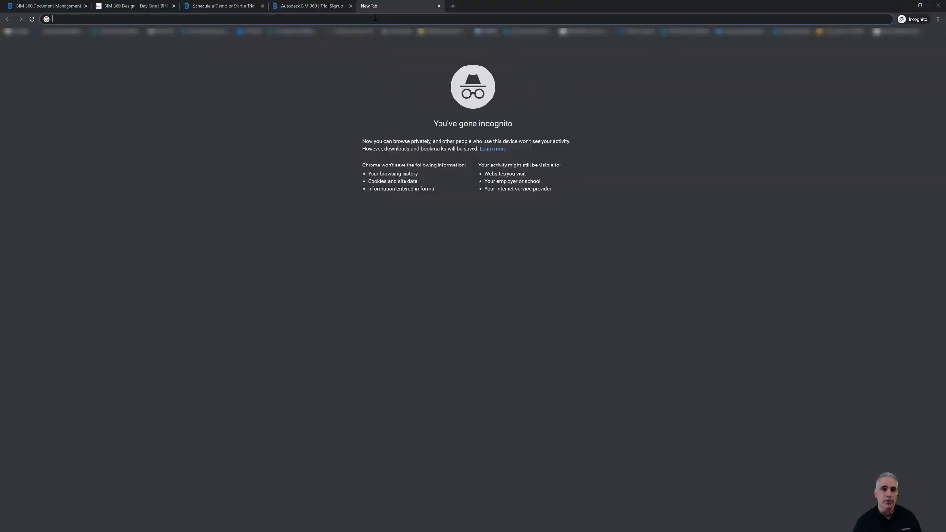
{"action": "type", "text": "bim3"}
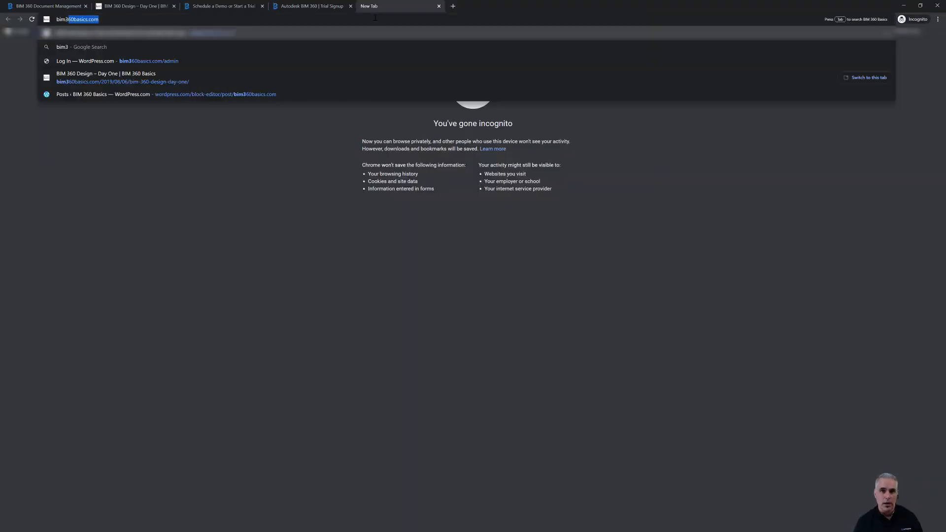
{"action": "type", "text": "60.autodesk.com"}
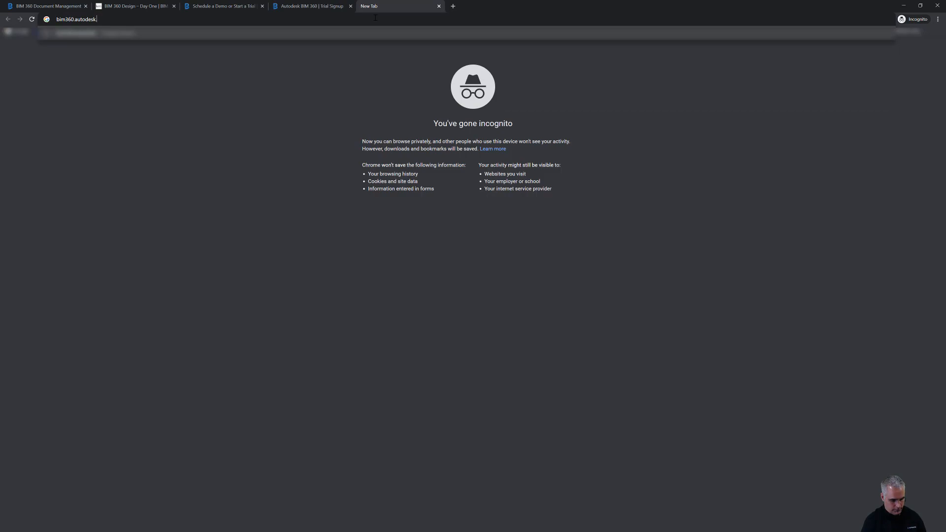
{"action": "key", "text": "Return"}
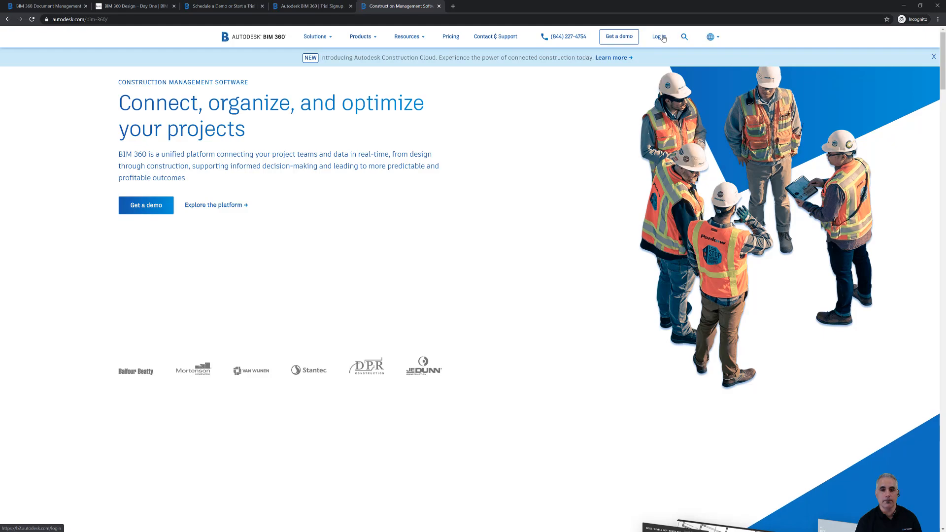
Sign in to BIM 360 with the saved email address and autofilled password
{"action": "left_click", "coordinate": [659, 36]}
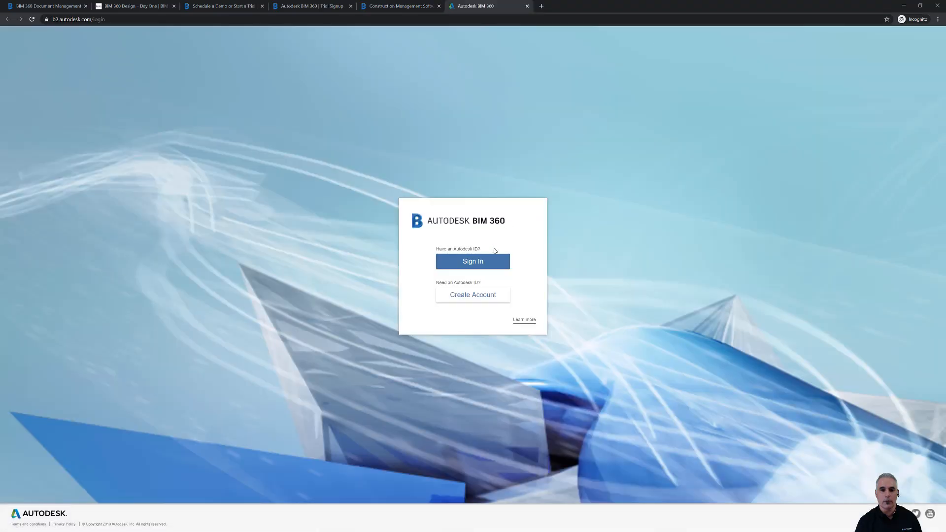
{"action": "left_click", "coordinate": [485, 264]}
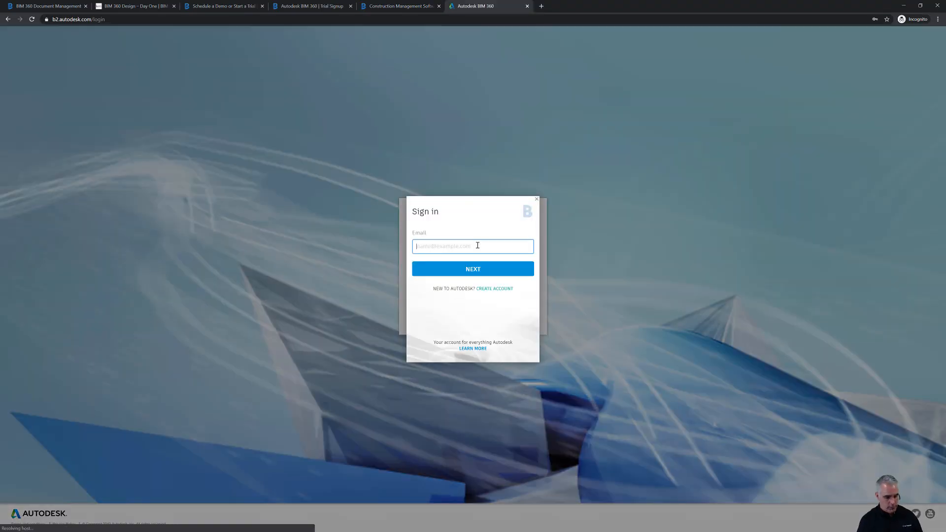
{"action": "left_click", "coordinate": [478, 246]}
{"action": "type", "text": "eric"}
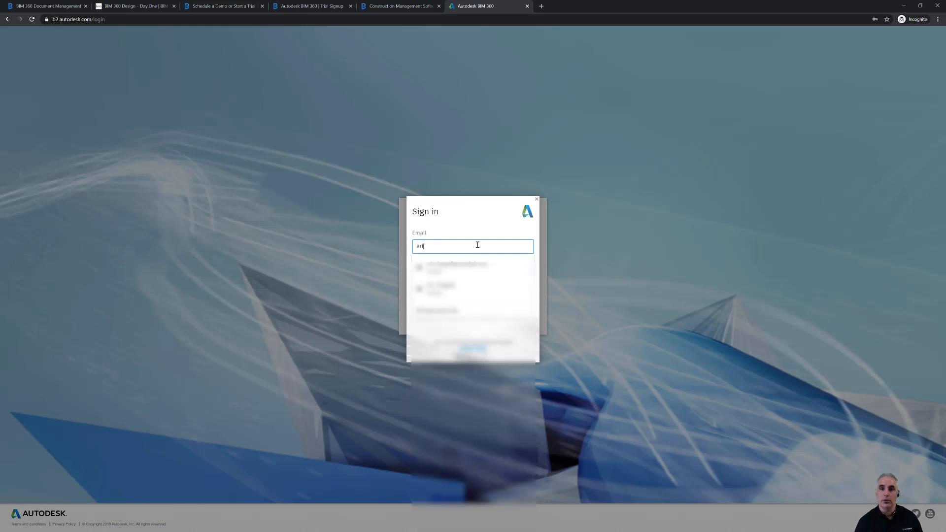
{"action": "left_click", "coordinate": [451, 265]}
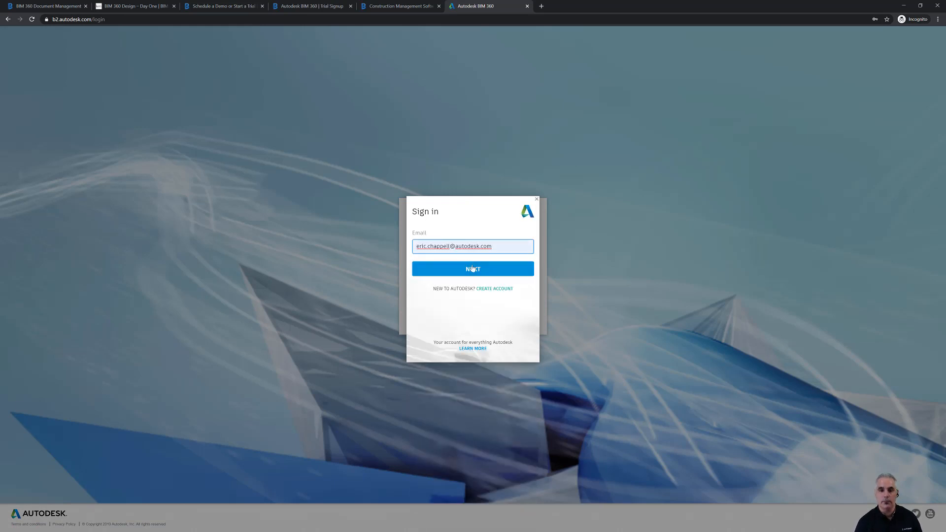
{"action": "left_click", "coordinate": [475, 270]}
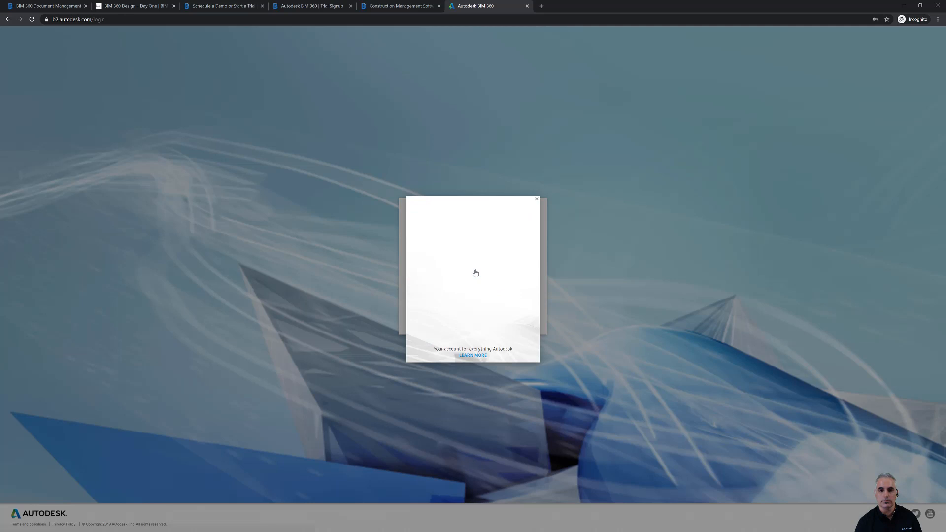
{"action": "left_click", "coordinate": [475, 296]}
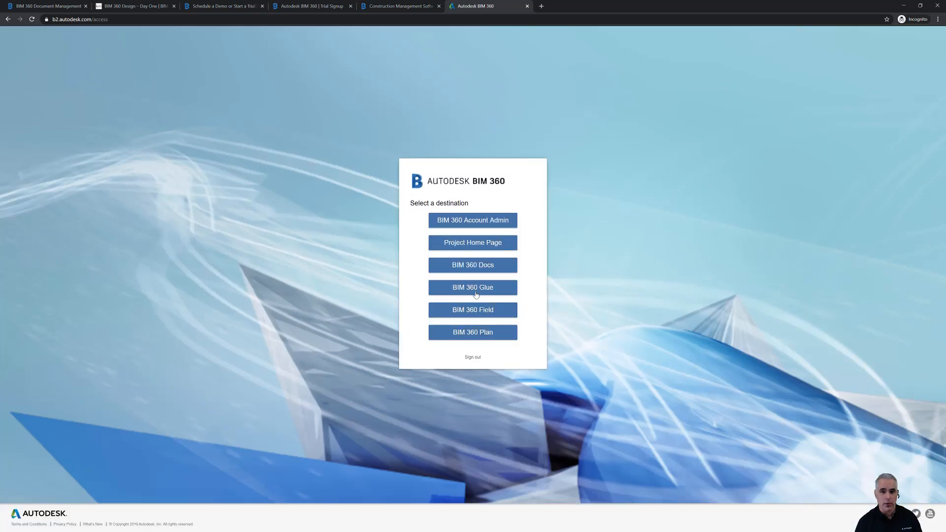
Choose BIM 360 Account Admin from the Select a destination dialog
{"action": "left_click", "coordinate": [469, 227]}
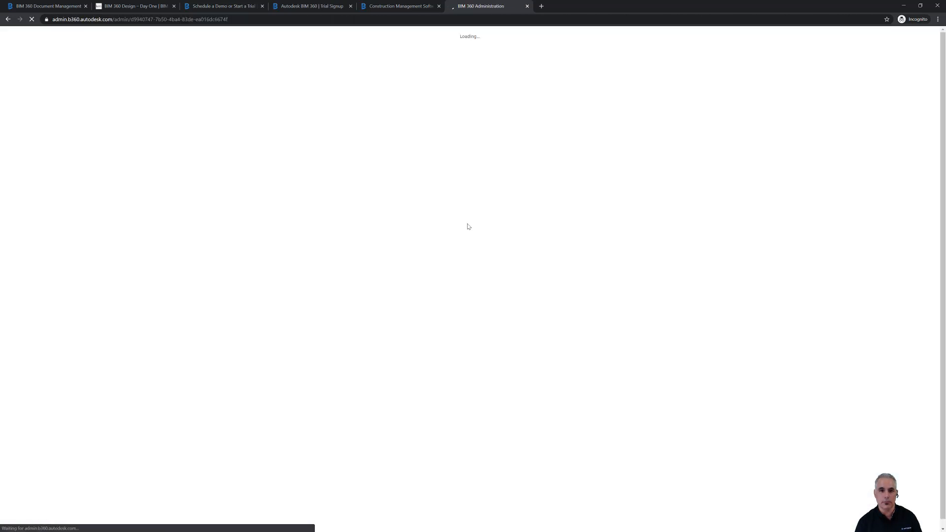